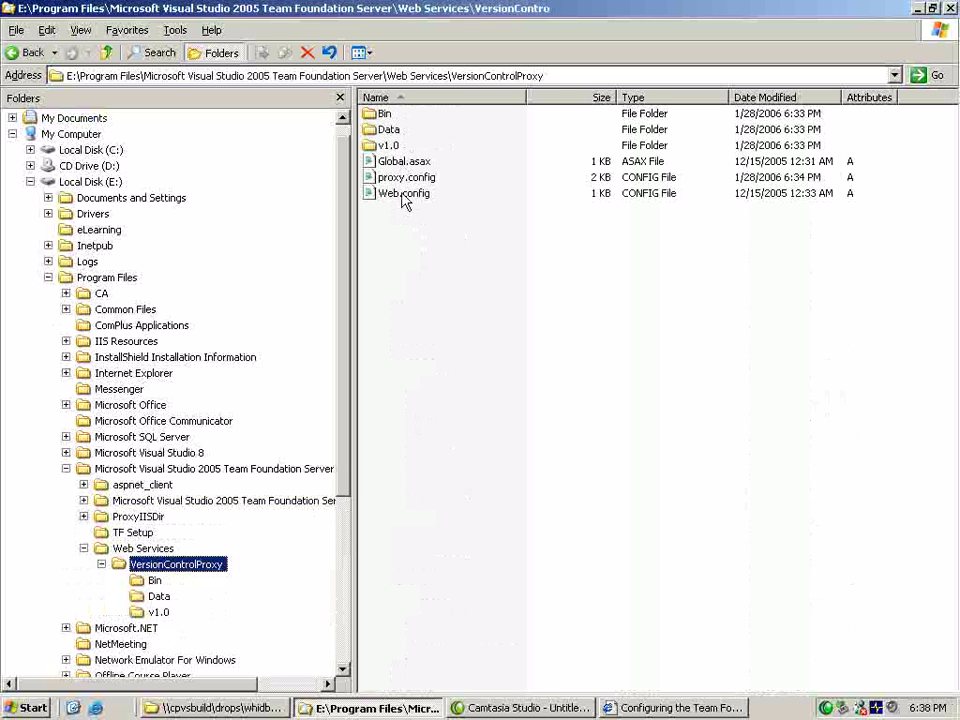
# - Open proxy.config from the VersionControlProxy folder in Notepad via its Edit command
pyautogui.click(400, 180)
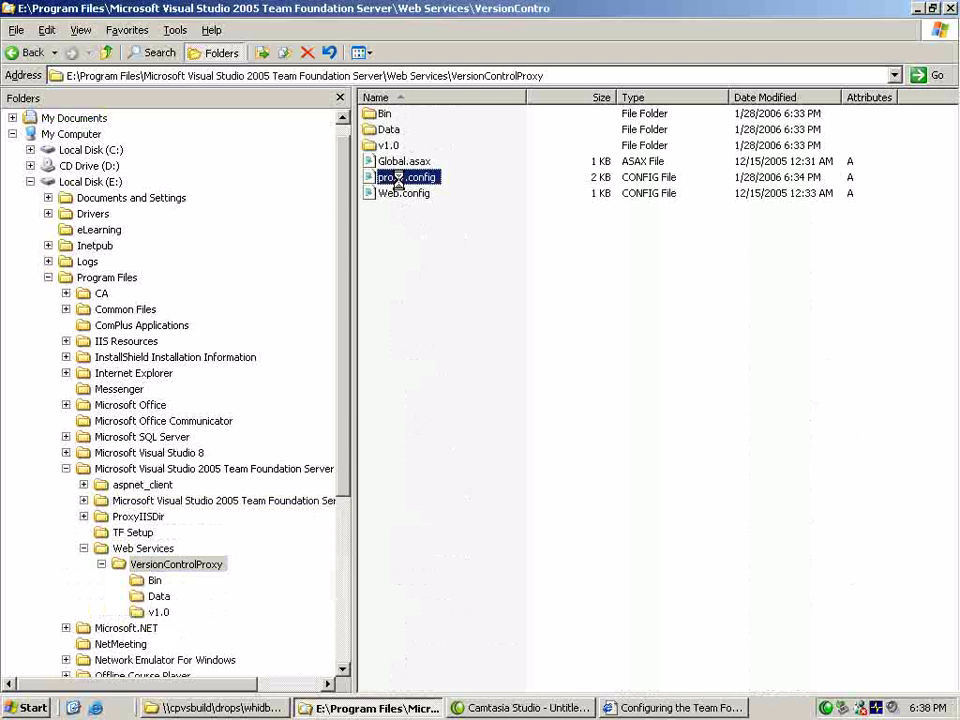
pyautogui.rightClick(400, 181)
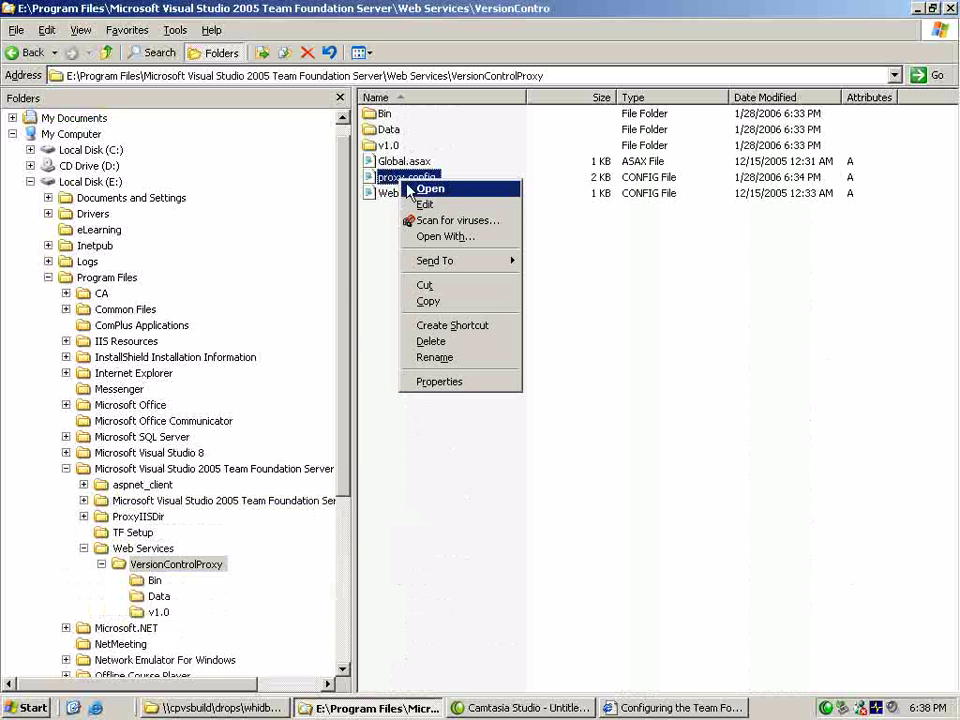
pyautogui.click(436, 206)
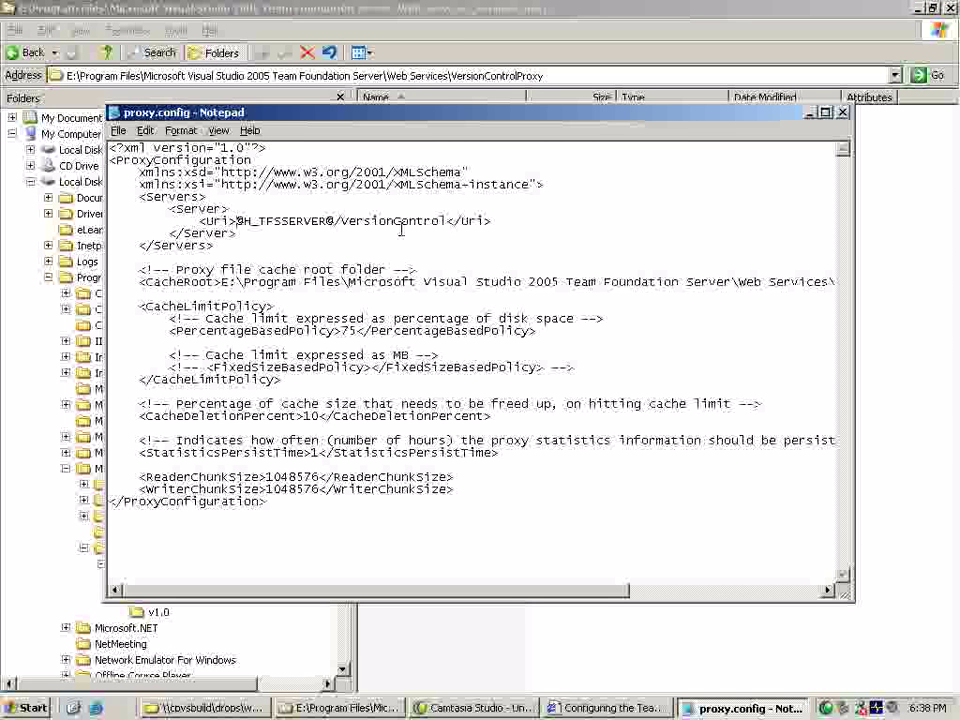
pyautogui.hotkey('shift', 'Right')
pyautogui.hotkey('shift', 'Right')
pyautogui.hotkey('shift', 'Right')
pyautogui.hotkey('shift', 'Right')
pyautogui.hotkey('shift', 'Right')
pyautogui.hotkey('shift', 'Right')
pyautogui.hotkey('shift', 'Right')
pyautogui.hotkey('shift', 'Right')
pyautogui.hotkey('shift', 'Right')
pyautogui.hotkey('shift', 'Right')
pyautogui.hotkey('shift', 'Right')
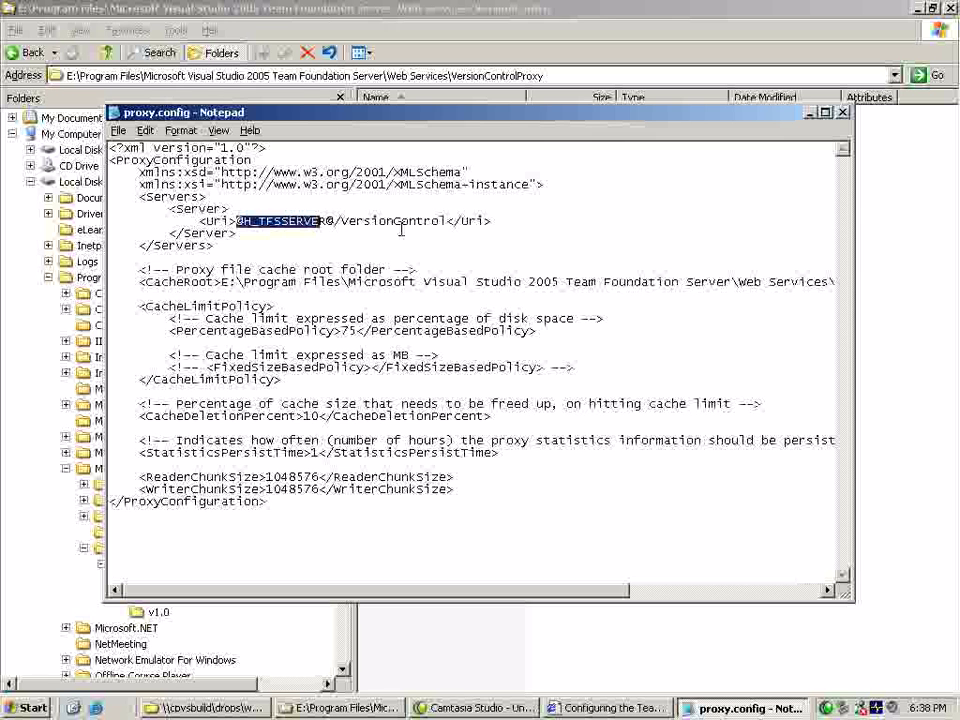
pyautogui.hotkey('shift', 'Right')
pyautogui.hotkey('shift', 'Right')
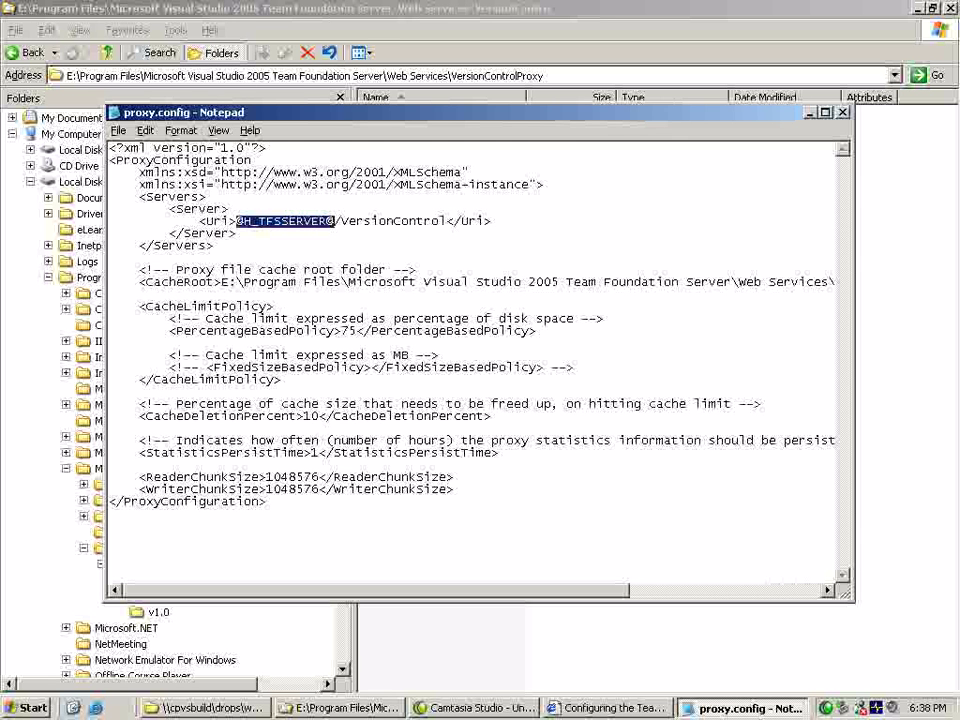
pyautogui.write('http')
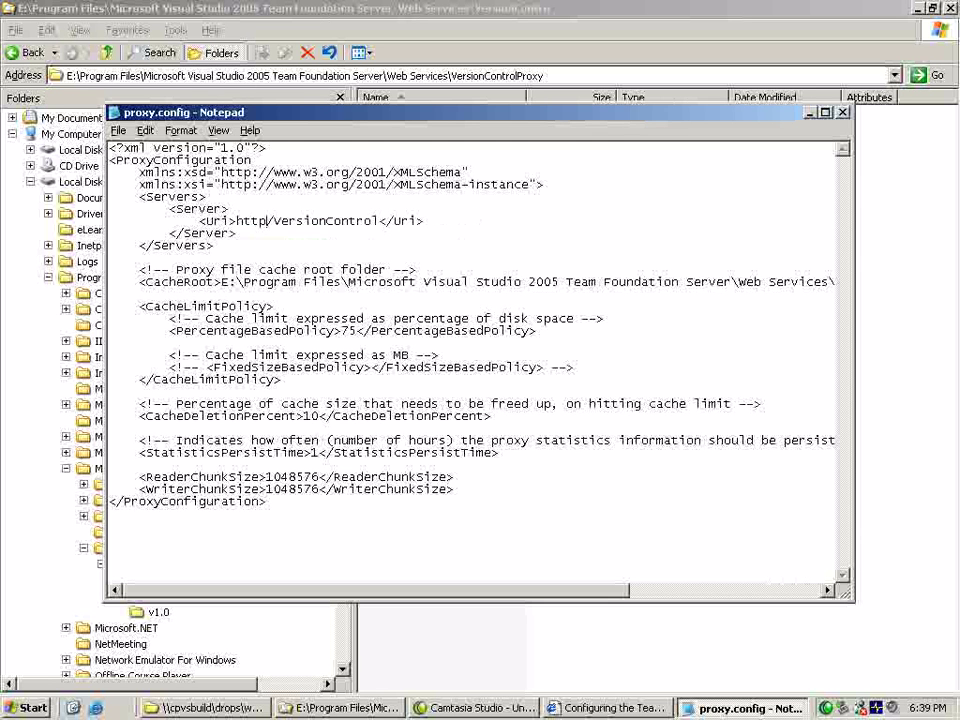
pyautogui.write('://')
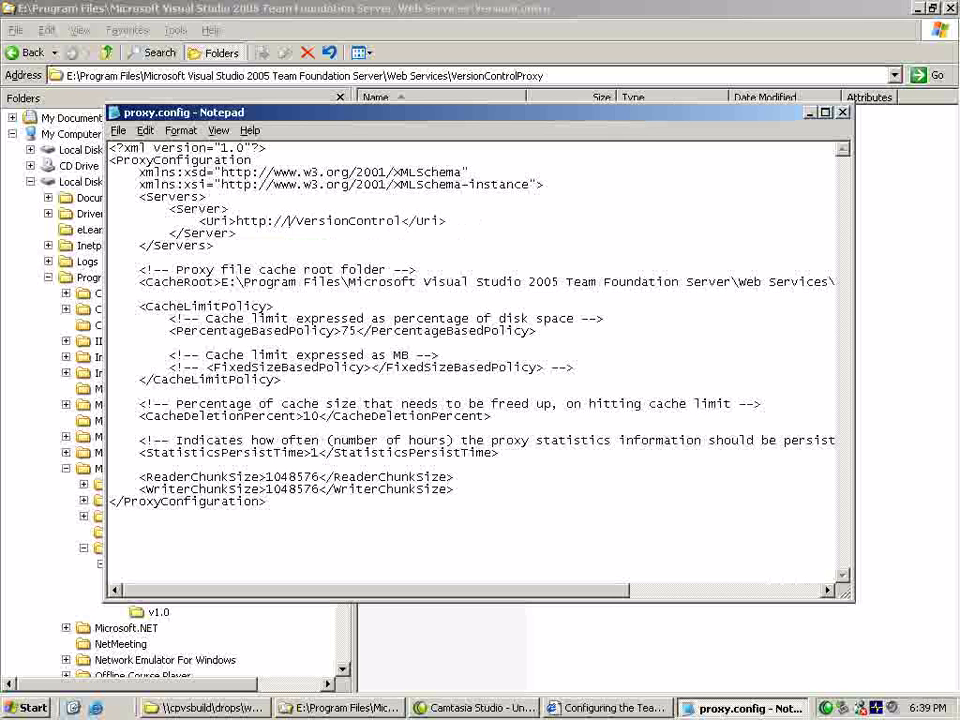
pyautogui.write('swamy')
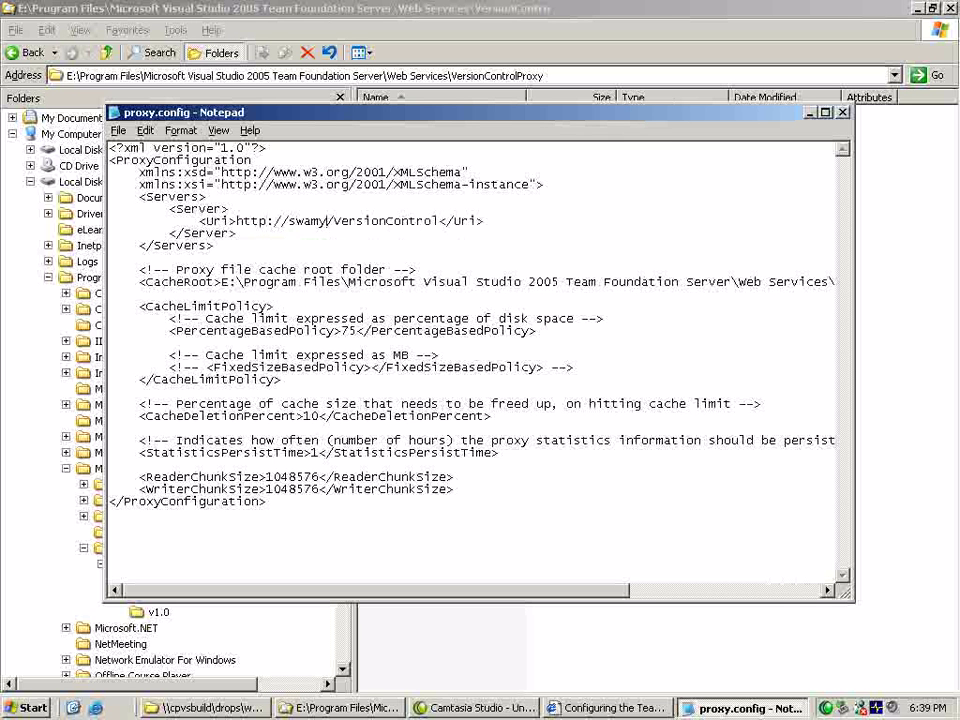
pyautogui.write('2:8')
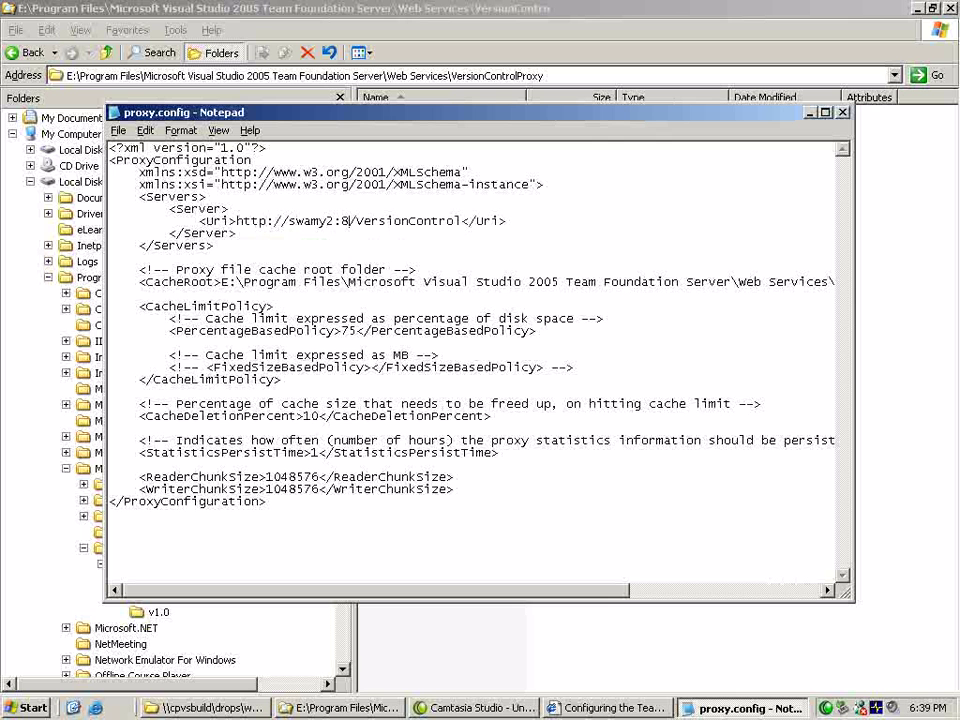
pyautogui.write('080')
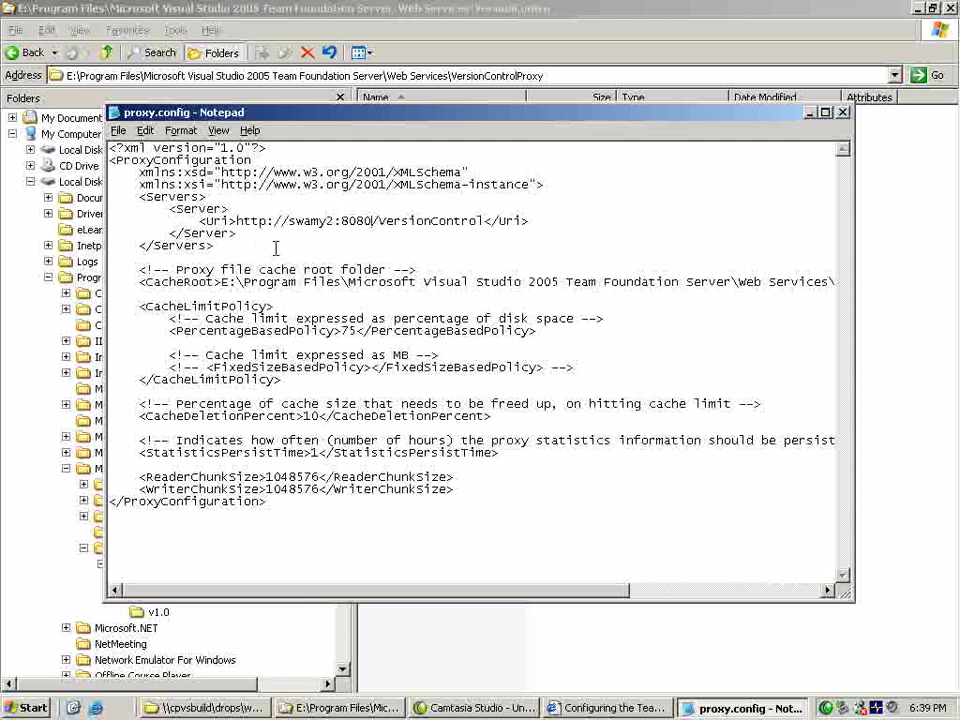
pyautogui.click(330, 237)
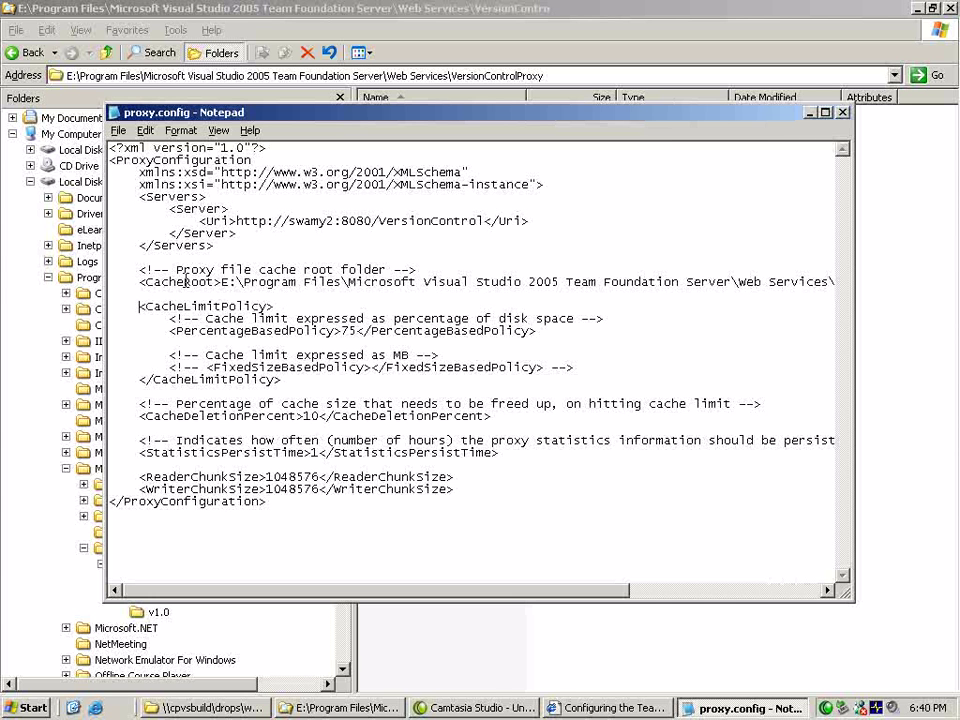
pyautogui.press('Down')
pyautogui.press('Down')
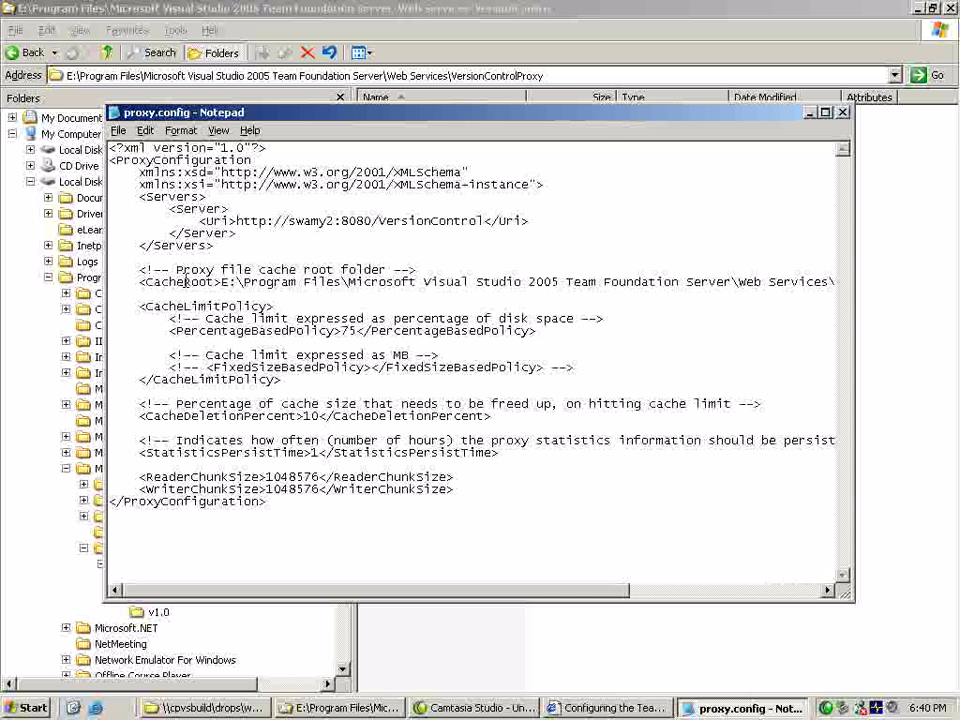
pyautogui.press('Down')
pyautogui.press('Down')
pyautogui.press('Down')
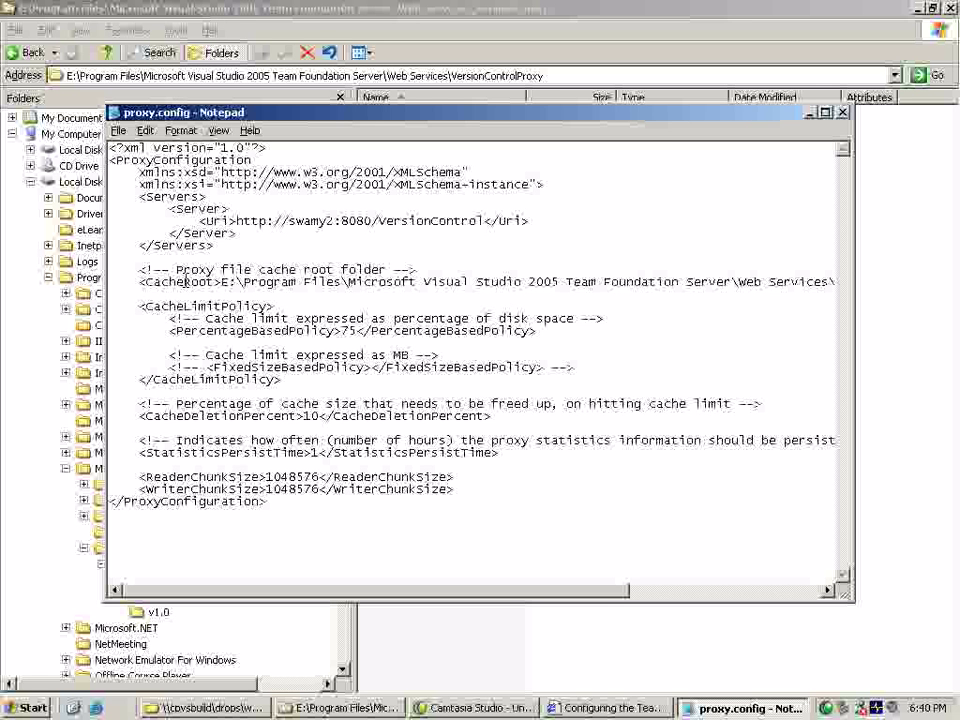
pyautogui.press('Down')
pyautogui.press('Down')
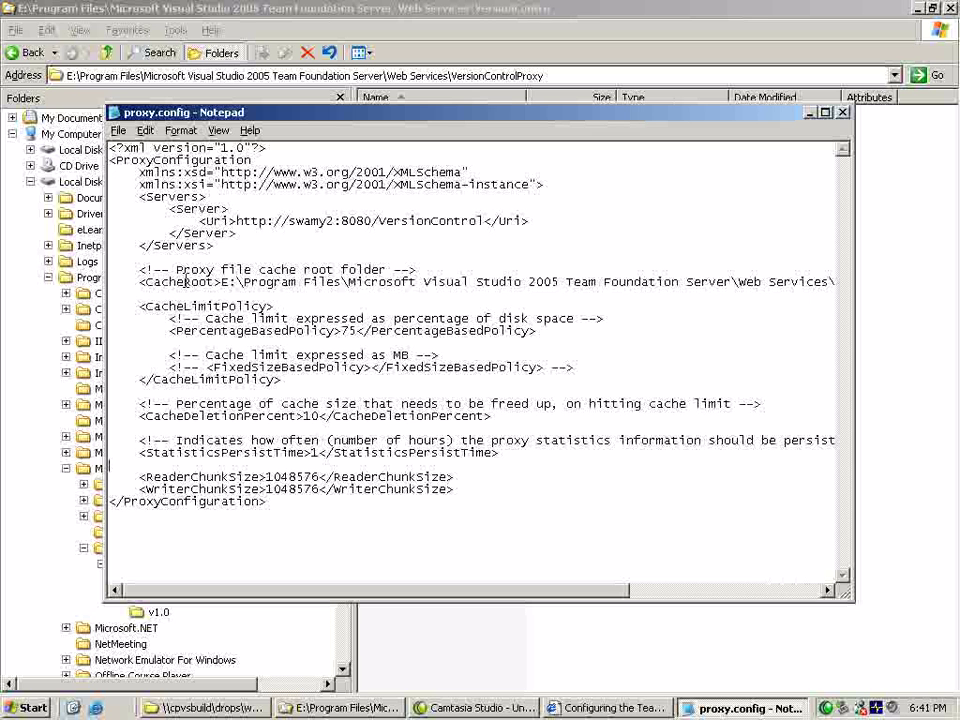
# - Save proxy.config with File > Save
pyautogui.click(119, 131)
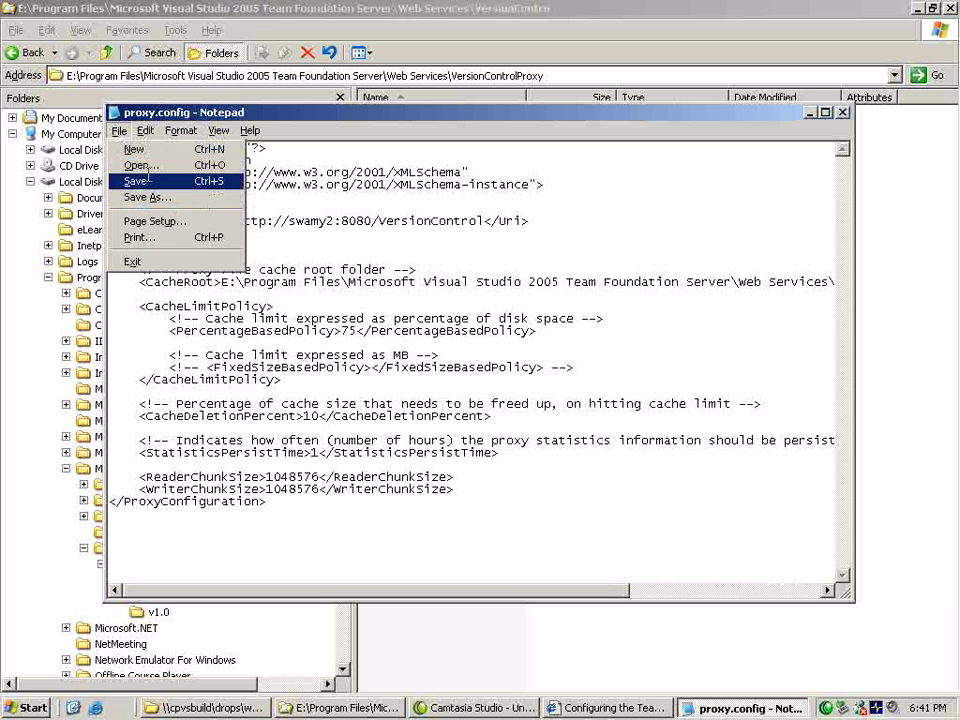
pyautogui.click(148, 180)
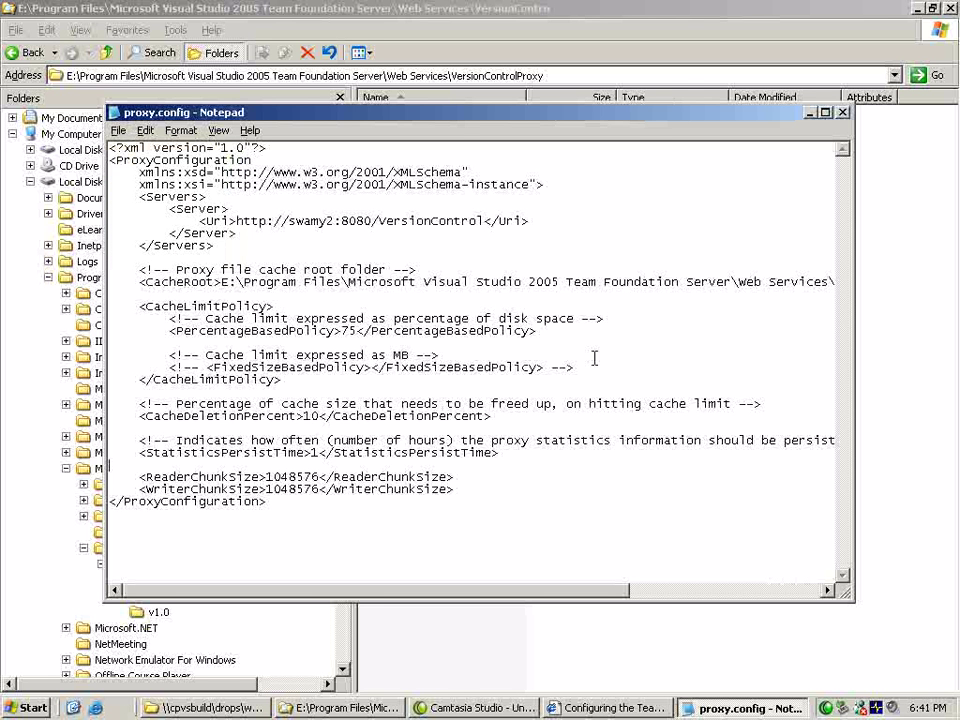